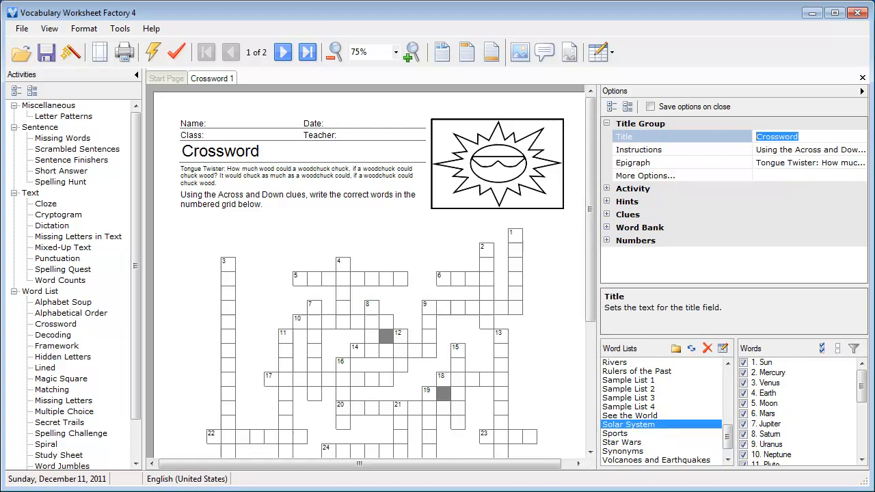
# Step: Set the worksheet title to "Solar System Crossword" and open the additional title group options
pyautogui.write('em Crosswor')
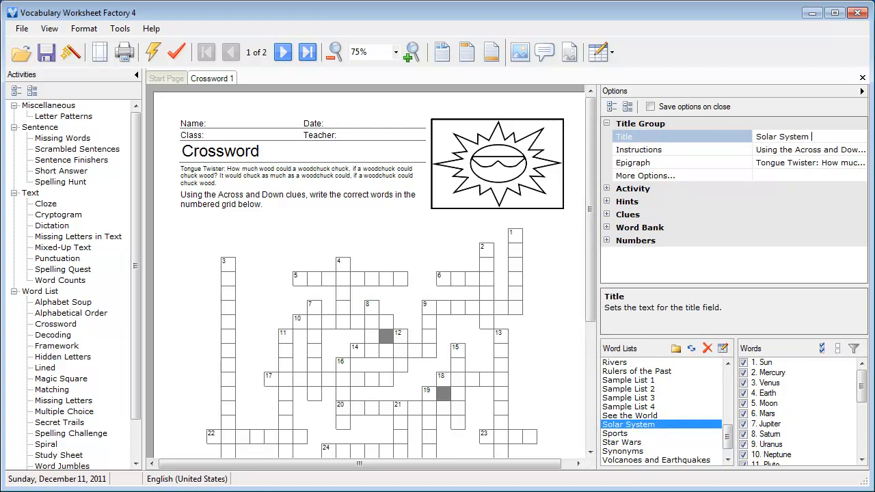
pyautogui.write('d')
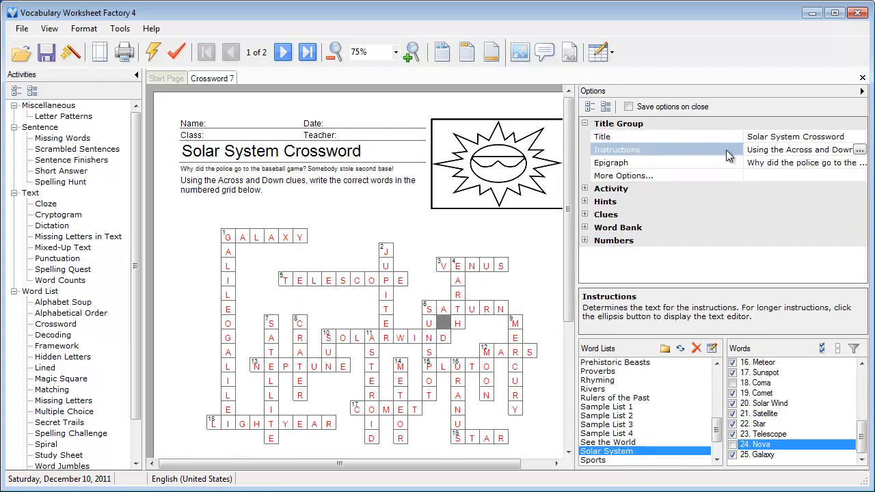
pyautogui.click(643, 177)
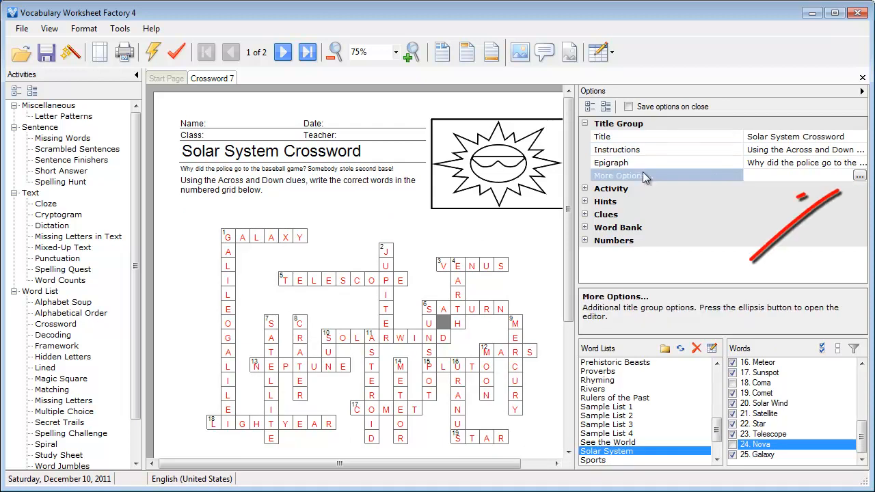
pyautogui.click(859, 177)
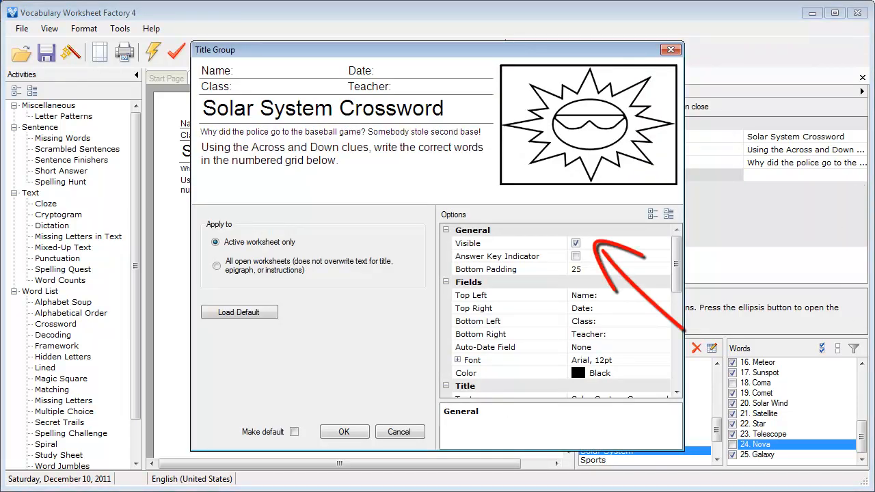
# Step: Try hiding the header and showing the answer key indicator, restoring the original setting after each
pyautogui.click(576, 244)
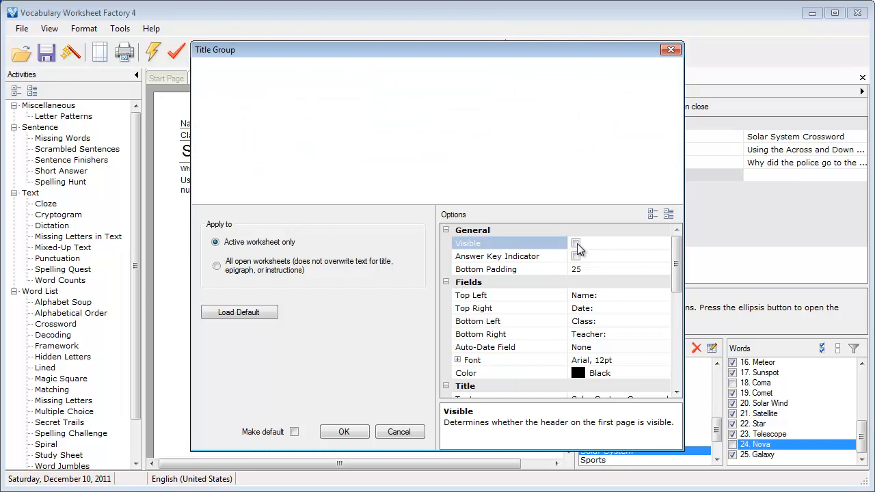
pyautogui.click(576, 243)
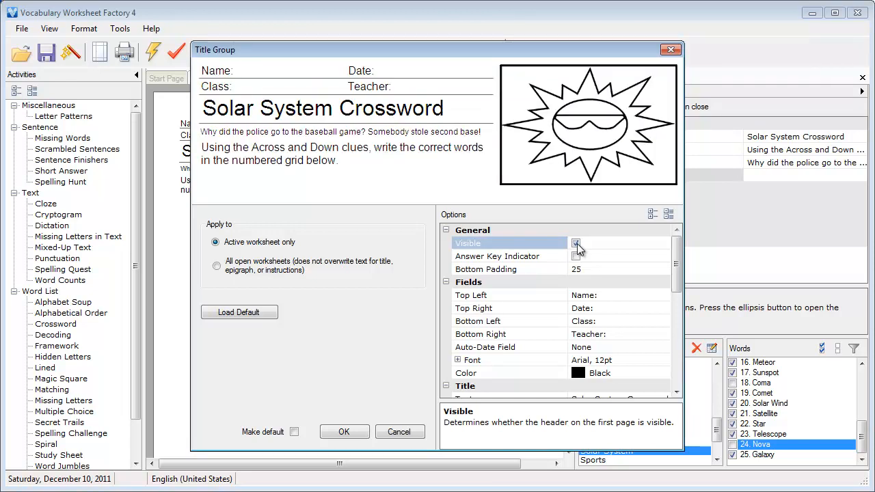
pyautogui.click(575, 256)
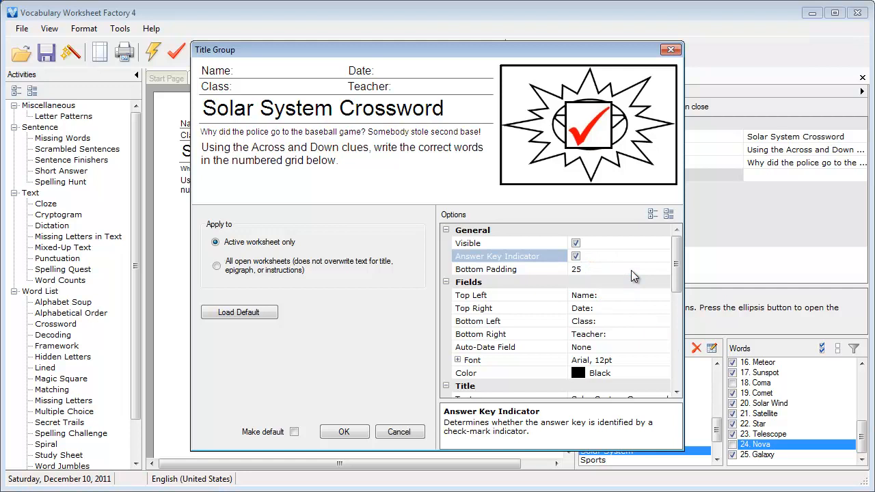
pyautogui.click(575, 257)
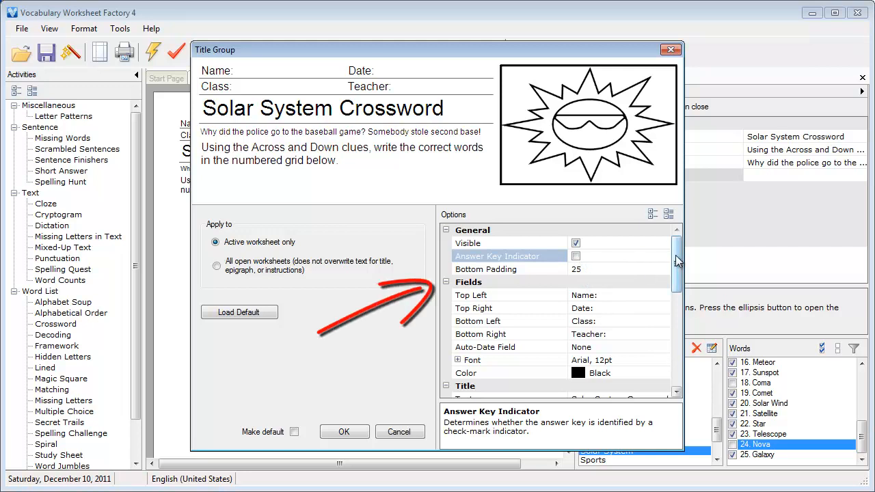
# Step: Clear the Class and Teacher labels from the header's bottom left and bottom right fields
pyautogui.moveTo(675, 262); pyautogui.dragTo(679, 269)
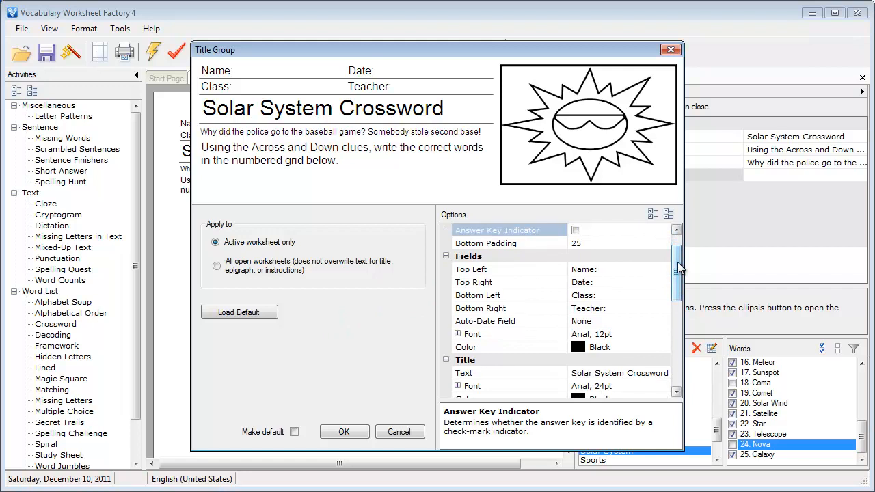
pyautogui.click(621, 270)
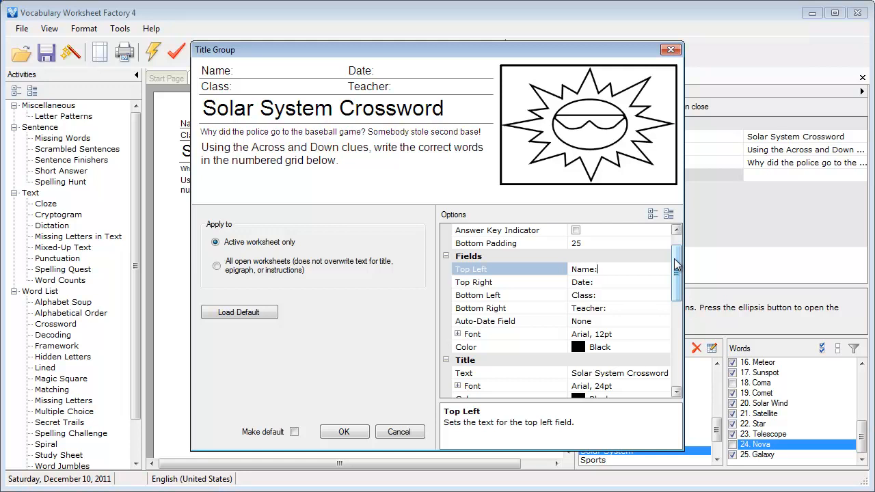
pyautogui.click(633, 293)
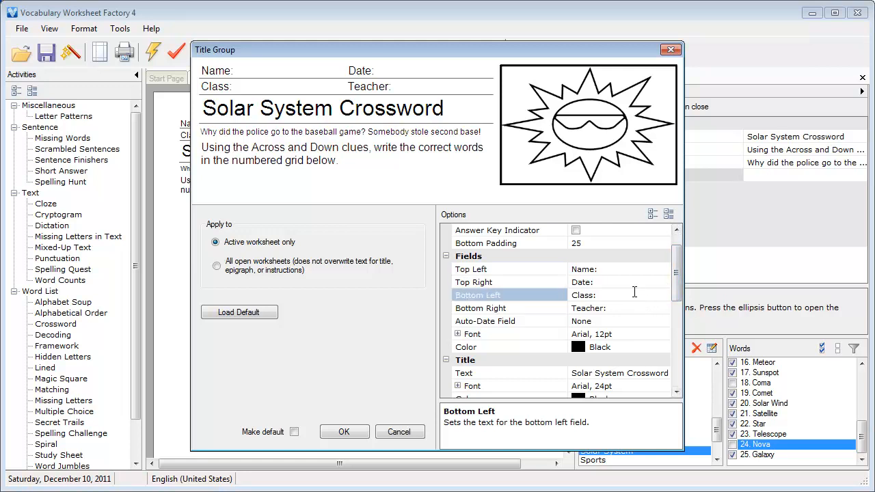
pyautogui.press('BackSpace')
pyautogui.press('BackSpace')
pyautogui.press('BackSpace')
pyautogui.press('BackSpace')
pyautogui.press('BackSpace')
pyautogui.click(641, 310)
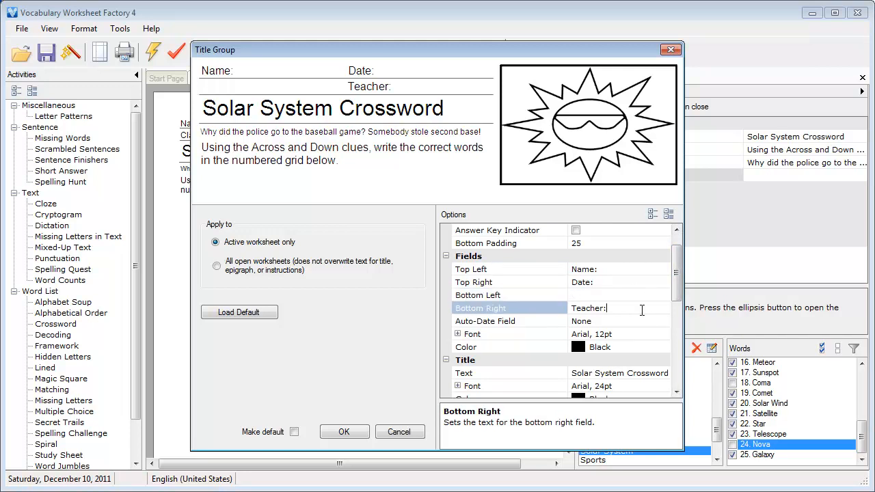
pyautogui.press('BackSpace')
pyautogui.press('BackSpace')
pyautogui.press('BackSpace')
pyautogui.press('BackSpace')
pyautogui.press('BackSpace')
pyautogui.press('BackSpace')
pyautogui.press('BackSpace')
pyautogui.press('BackSpace')
# Step: Set the header's bottom left field to "Group Members:"
pyautogui.click(594, 295)
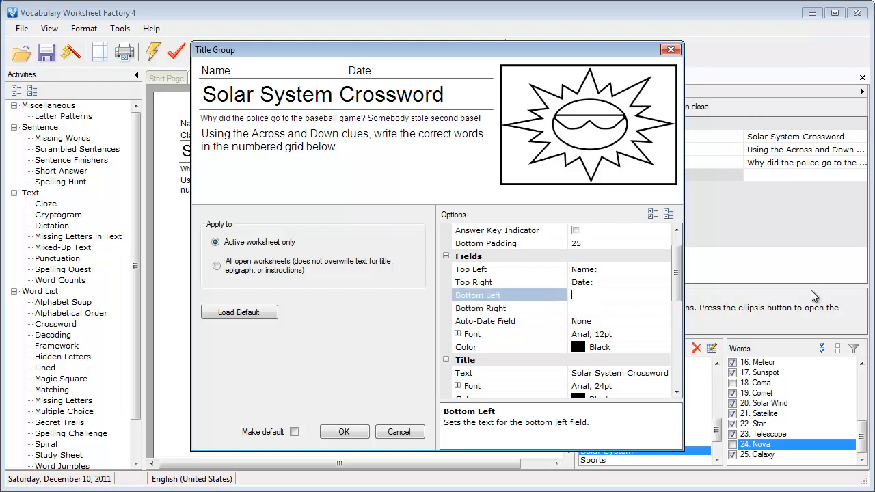
pyautogui.write('Group Members:')
pyautogui.click(652, 307)
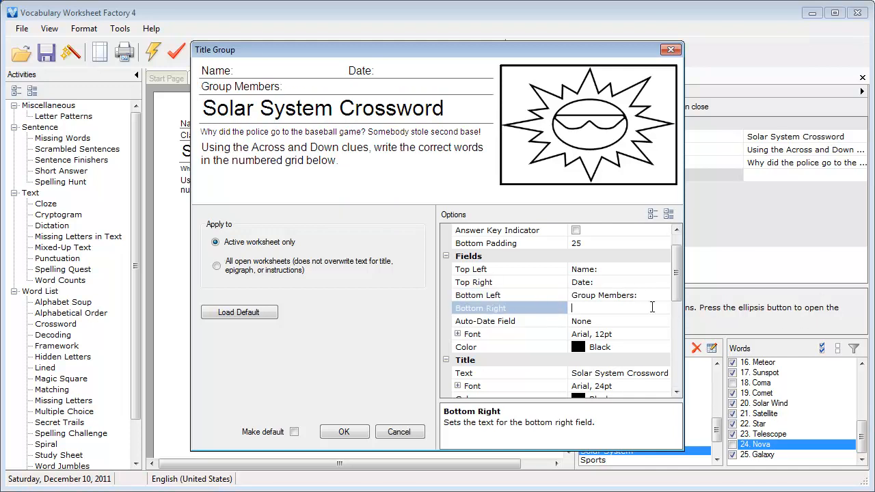
# Step: Change the instructions font to Century Gothic, Bold, size 14, without strikeout
pyautogui.moveTo(675, 260); pyautogui.dragTo(682, 342)
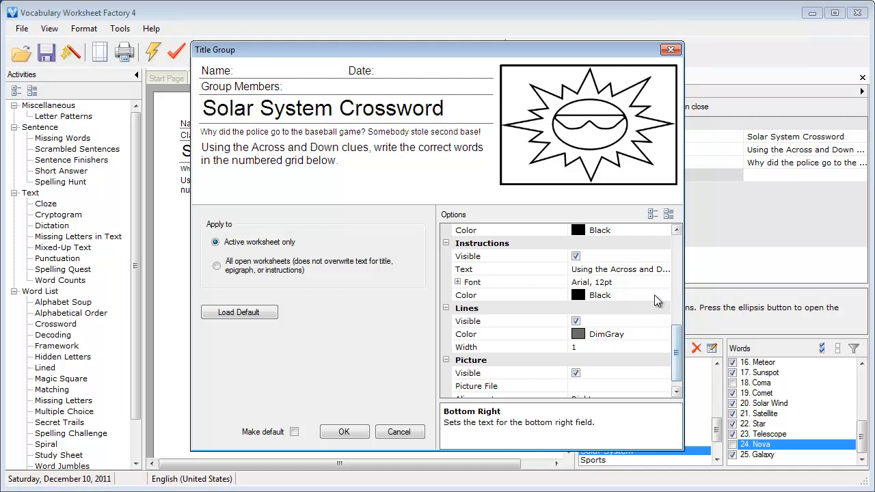
pyautogui.click(536, 282)
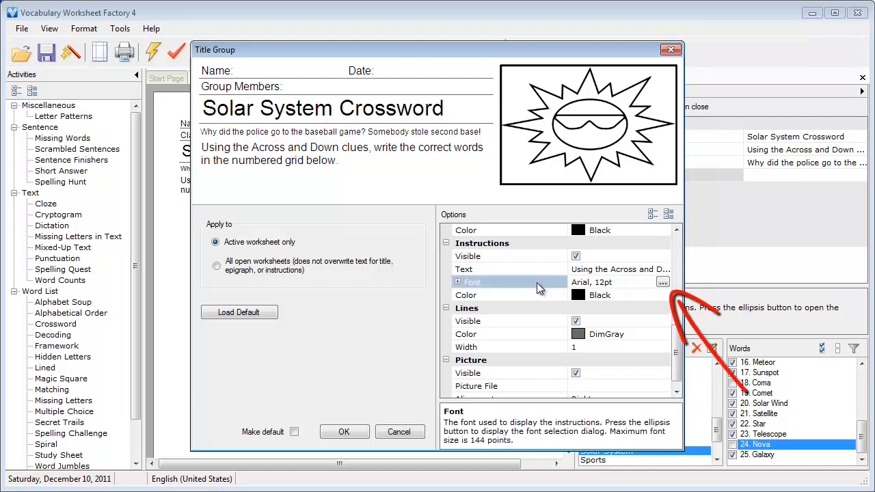
pyautogui.click(662, 282)
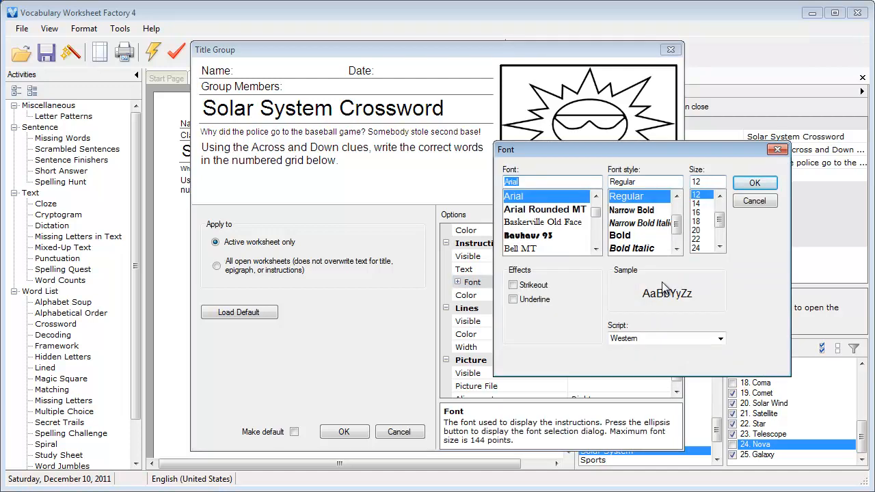
pyautogui.write('c')
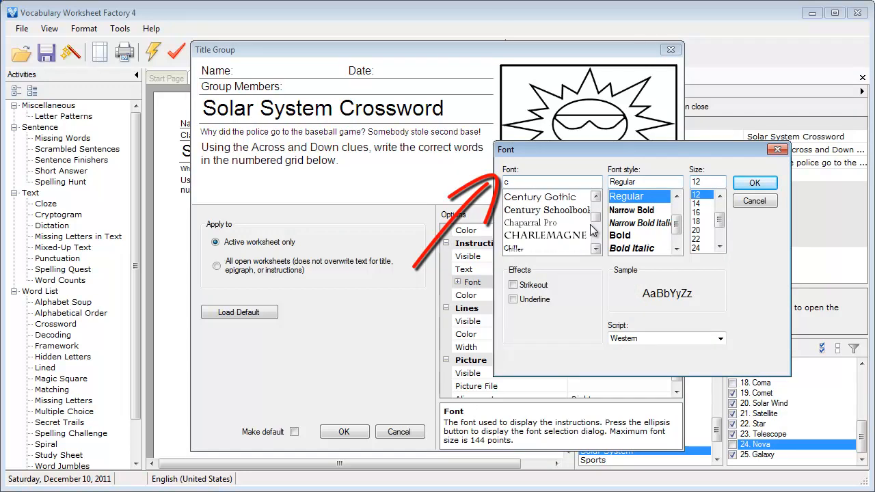
pyautogui.click(558, 198)
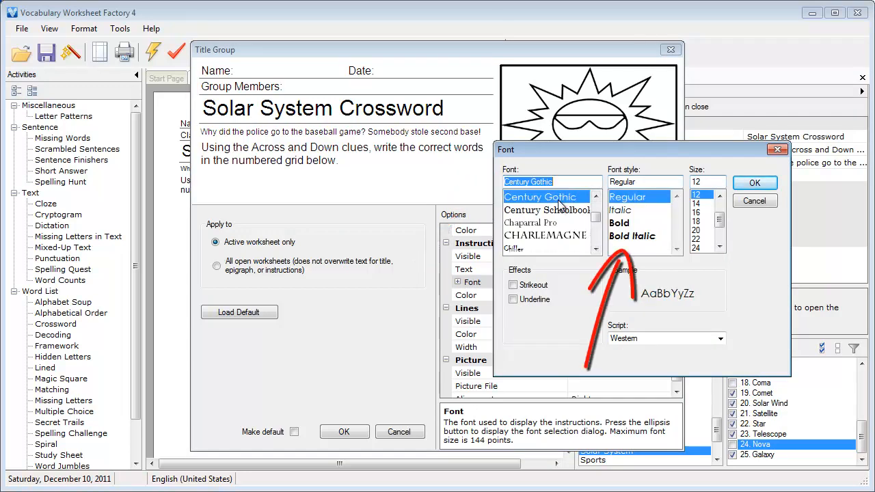
pyautogui.click(629, 223)
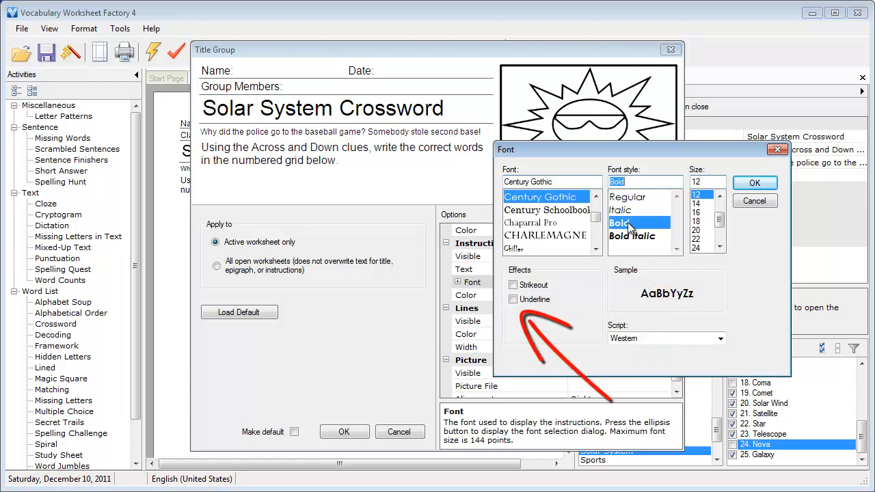
pyautogui.click(698, 204)
pyautogui.click(514, 286)
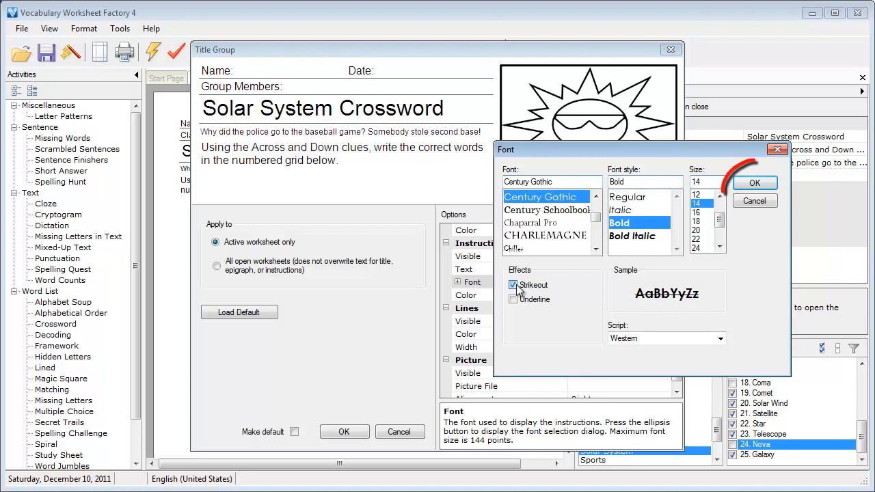
pyautogui.click(514, 286)
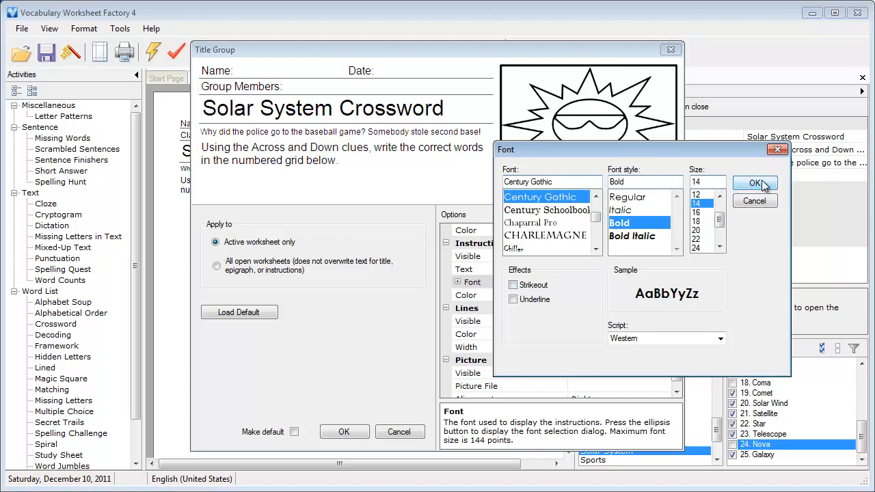
pyautogui.click(761, 183)
# Step: Set the instructions text color to the basic purple (128, 0, 255)
pyautogui.click(517, 295)
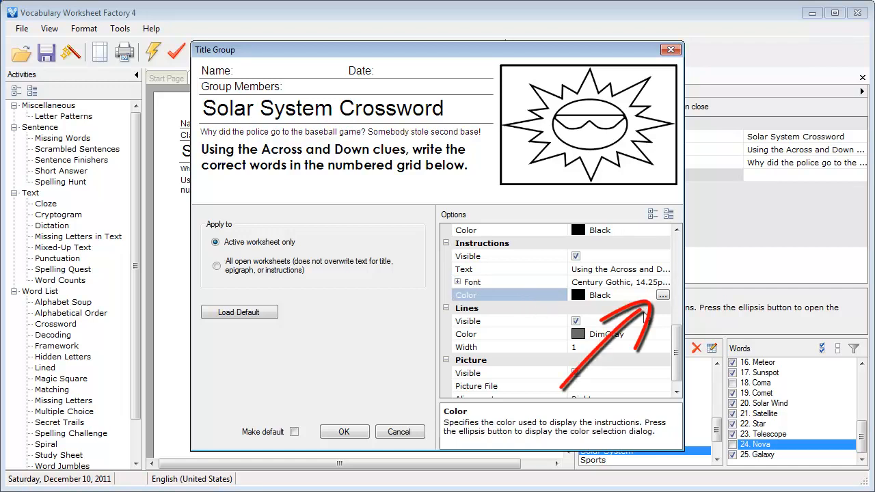
pyautogui.click(662, 296)
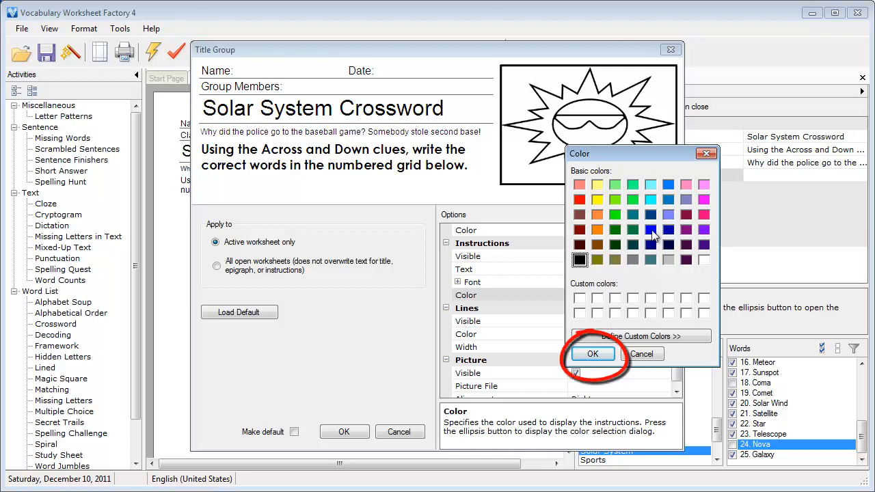
pyautogui.click(703, 229)
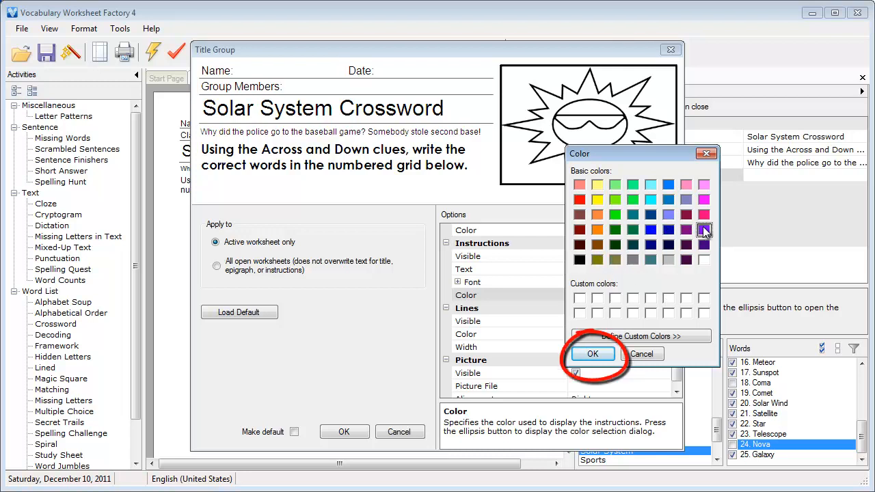
pyautogui.click(593, 355)
# Step: Choose the epigraph "Have you heard about the restaurant on the moon? Great food, but no atmosphere." from the collection and leave it visible
pyautogui.moveTo(674, 362); pyautogui.dragTo(679, 324)
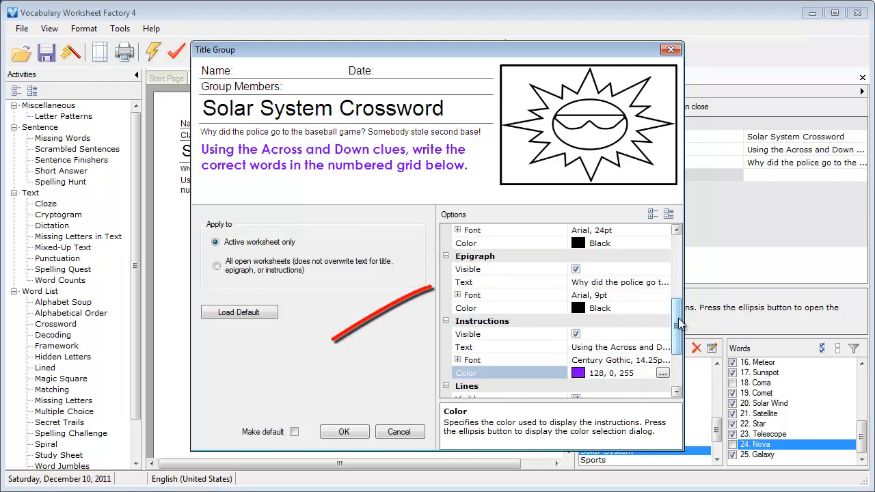
pyautogui.click(662, 283)
pyautogui.click(663, 283)
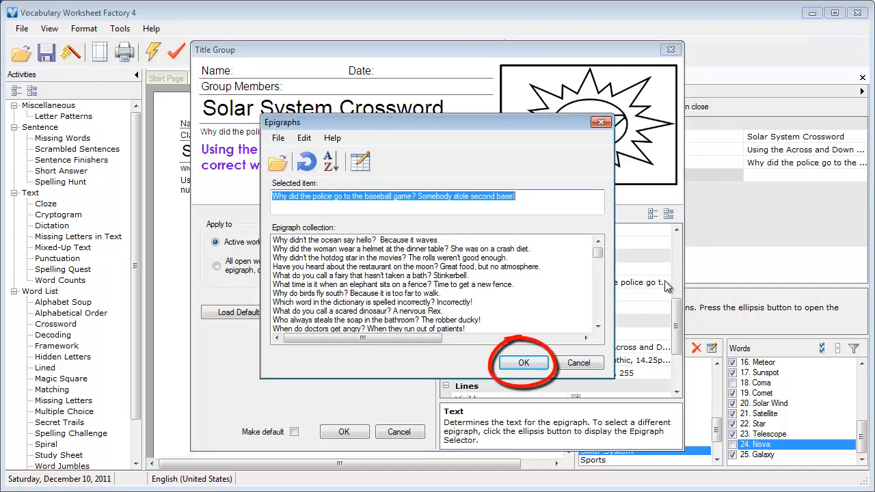
pyautogui.click(444, 266)
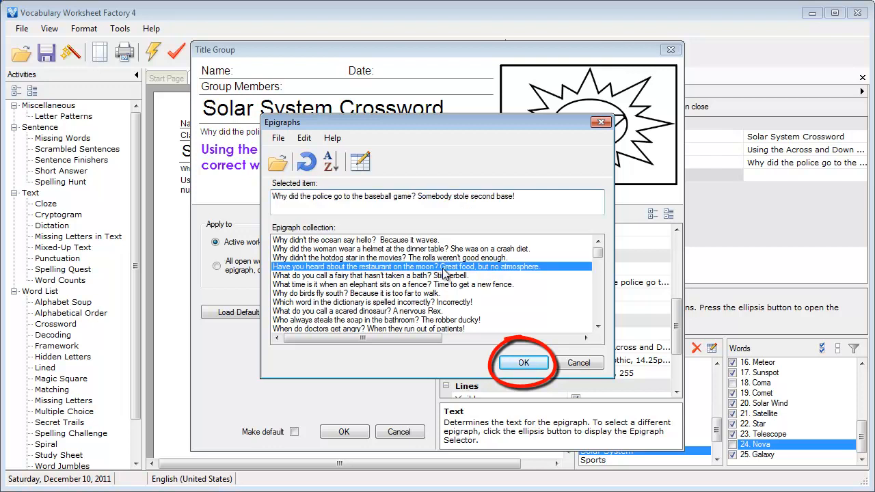
pyautogui.click(513, 362)
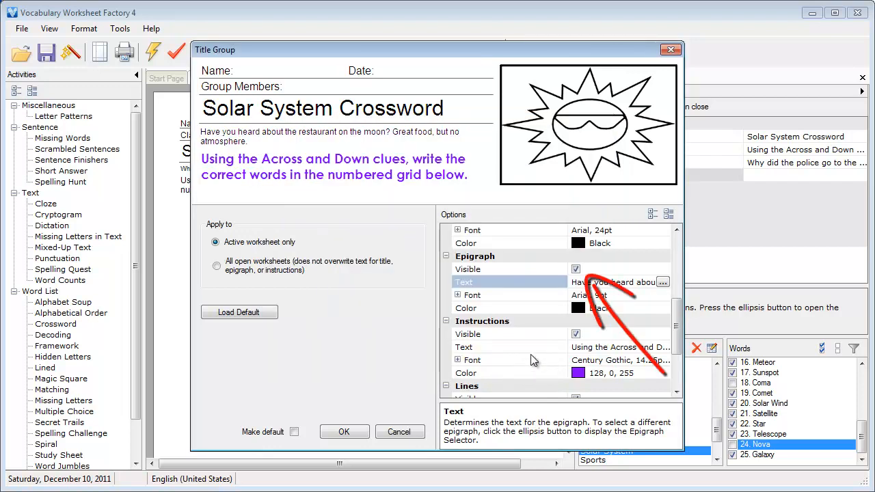
pyautogui.click(576, 270)
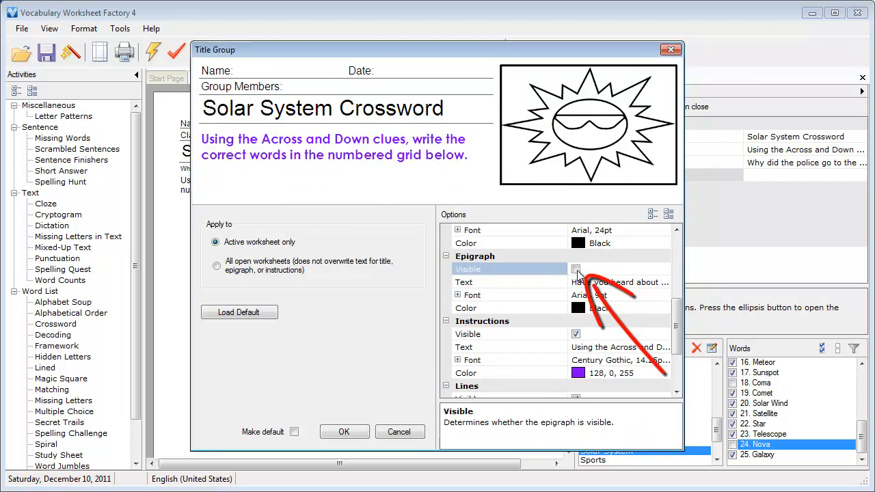
pyautogui.click(576, 269)
# Step: Add "There are no spaces or punctuation in the answers" to the end of the instructions text
pyautogui.scroll(-1, 576, 269)
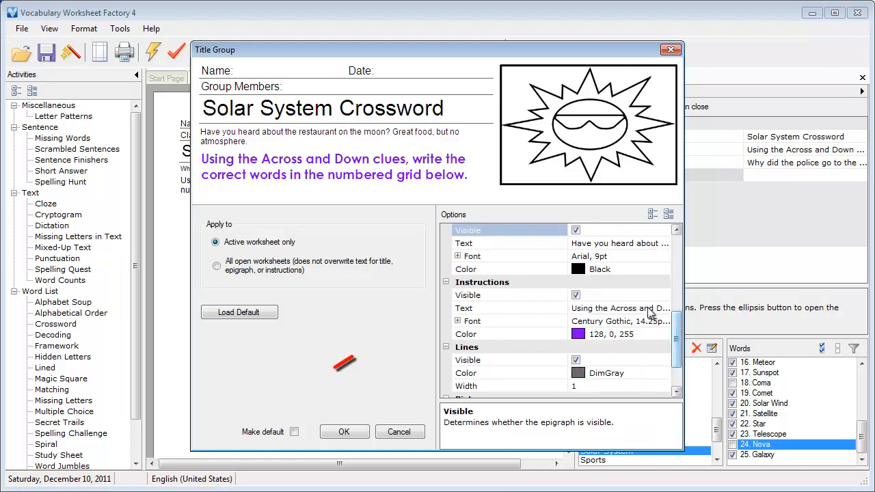
pyautogui.click(661, 308)
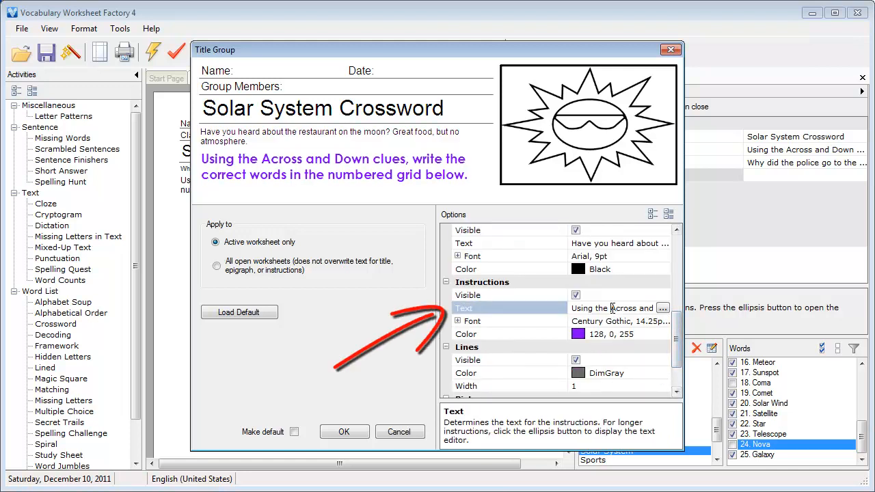
pyautogui.click(662, 308)
pyautogui.click(407, 192)
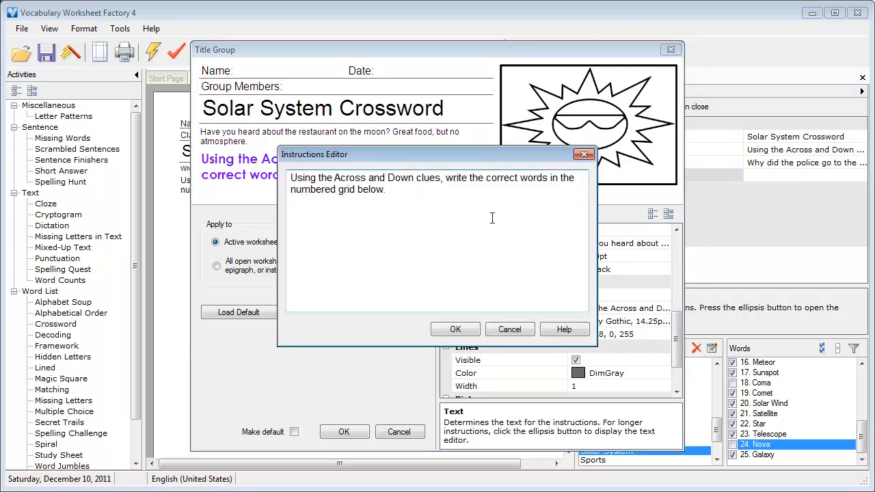
pyautogui.write('There are no spaces or punctuation in the answers')
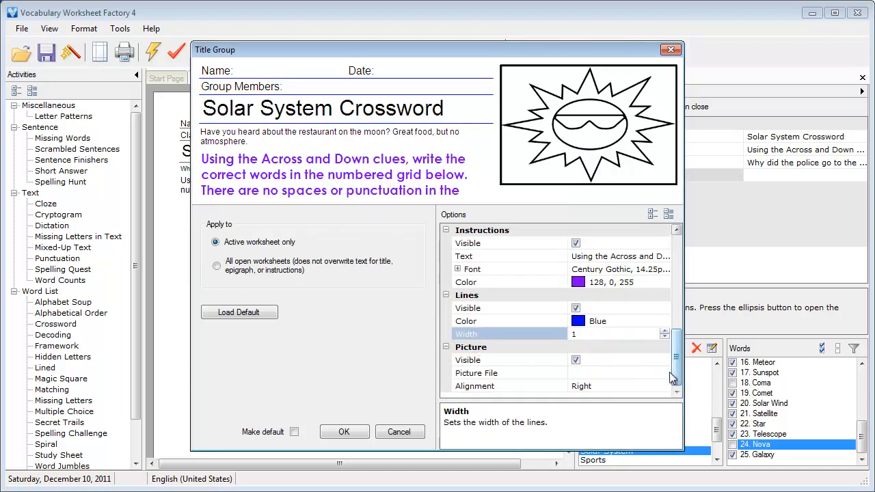
# Step: Replace the title group picture with the moon and star clipart ST100025.gif and apply the title group settings
pyautogui.click(537, 372)
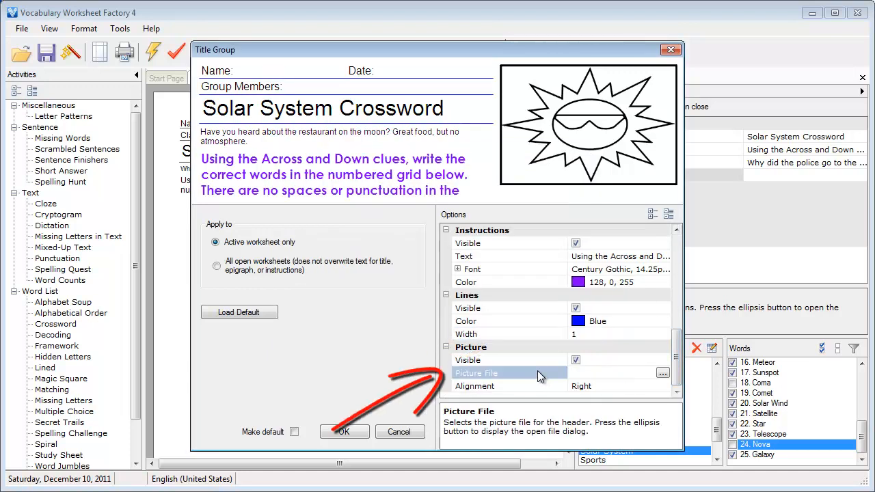
pyautogui.click(663, 373)
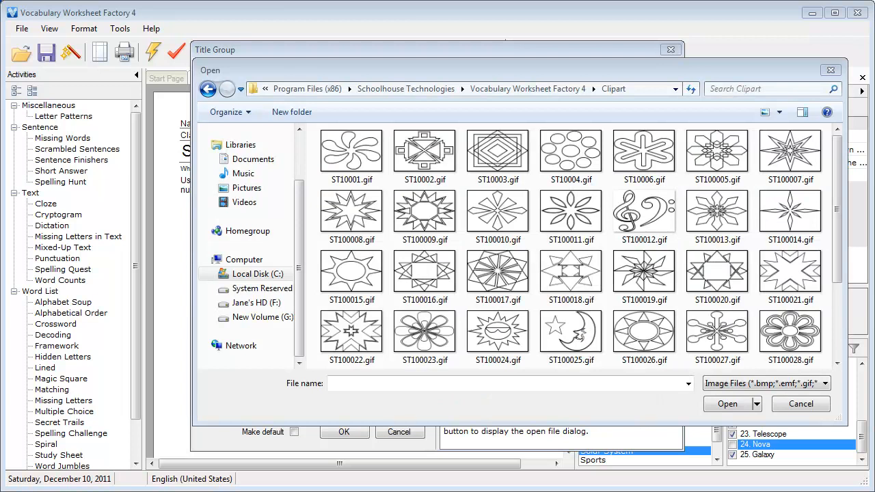
pyautogui.moveTo(842, 180); pyautogui.dragTo(849, 249)
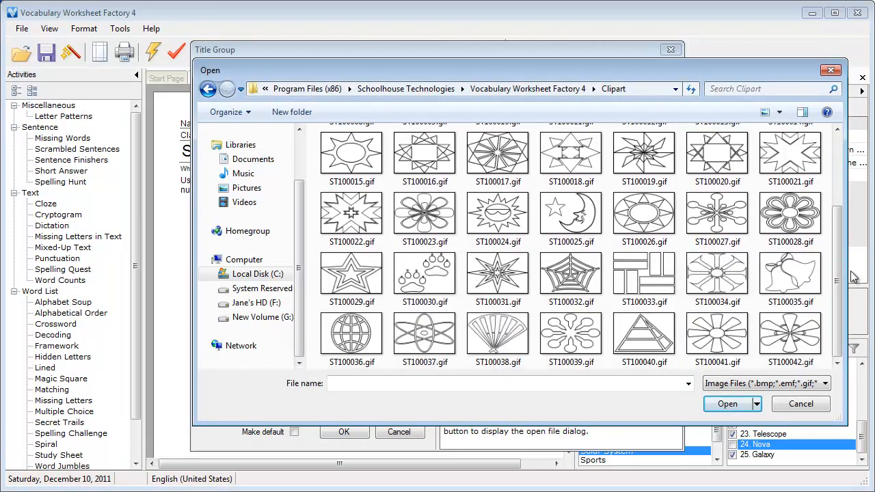
pyautogui.click(573, 219)
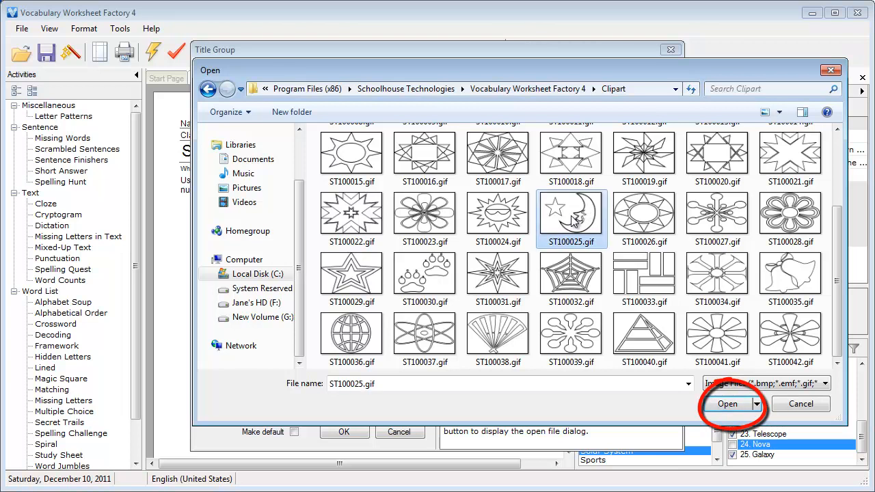
pyautogui.click(716, 401)
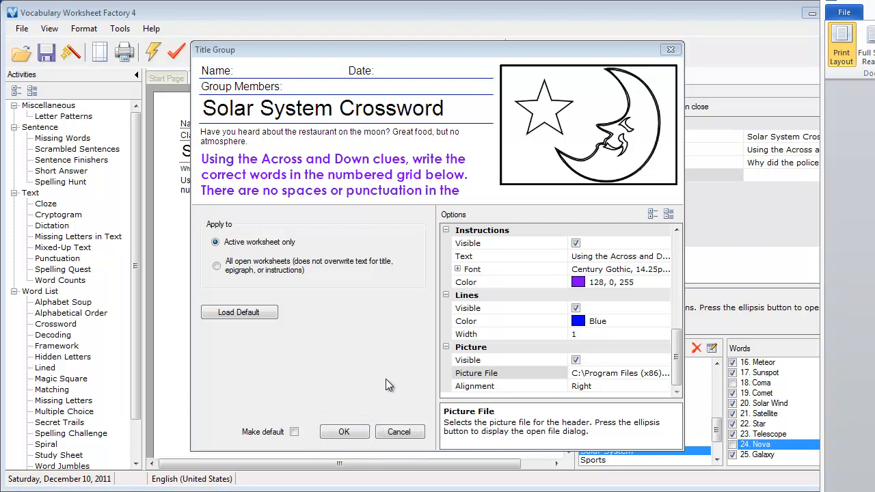
pyautogui.click(343, 431)
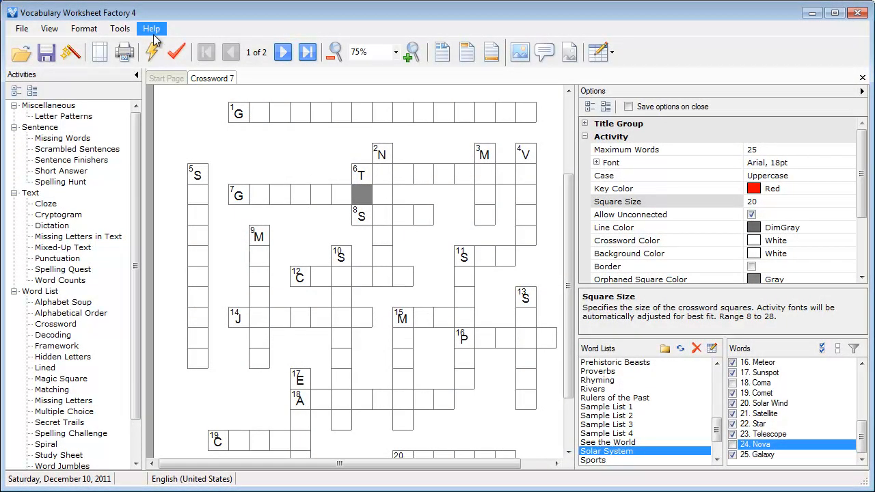
# Step: Open the contents of the program's help documentation
pyautogui.click(162, 33)
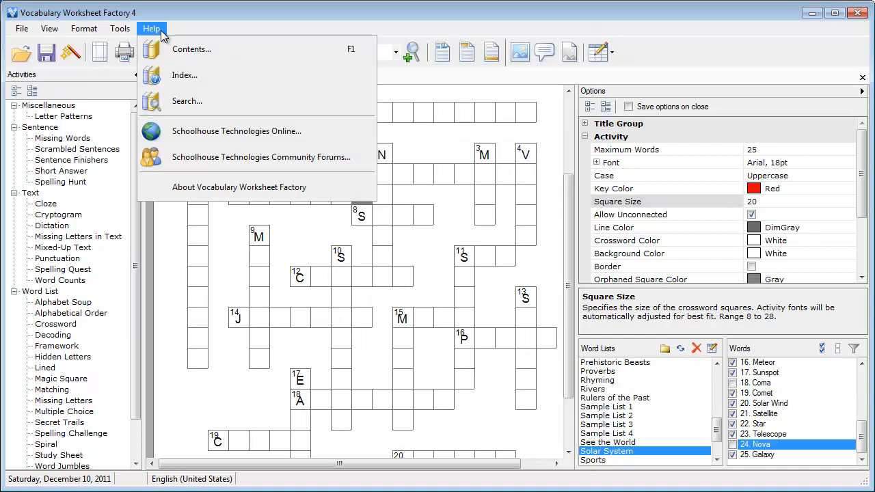
pyautogui.click(315, 55)
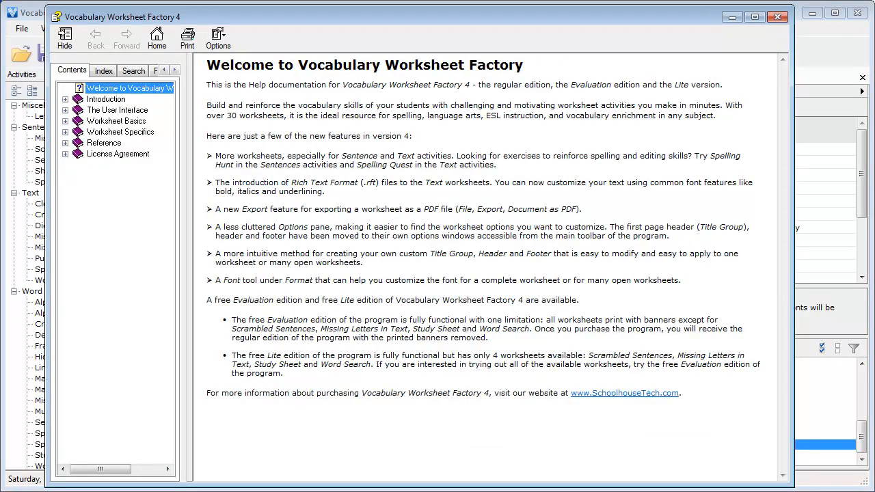